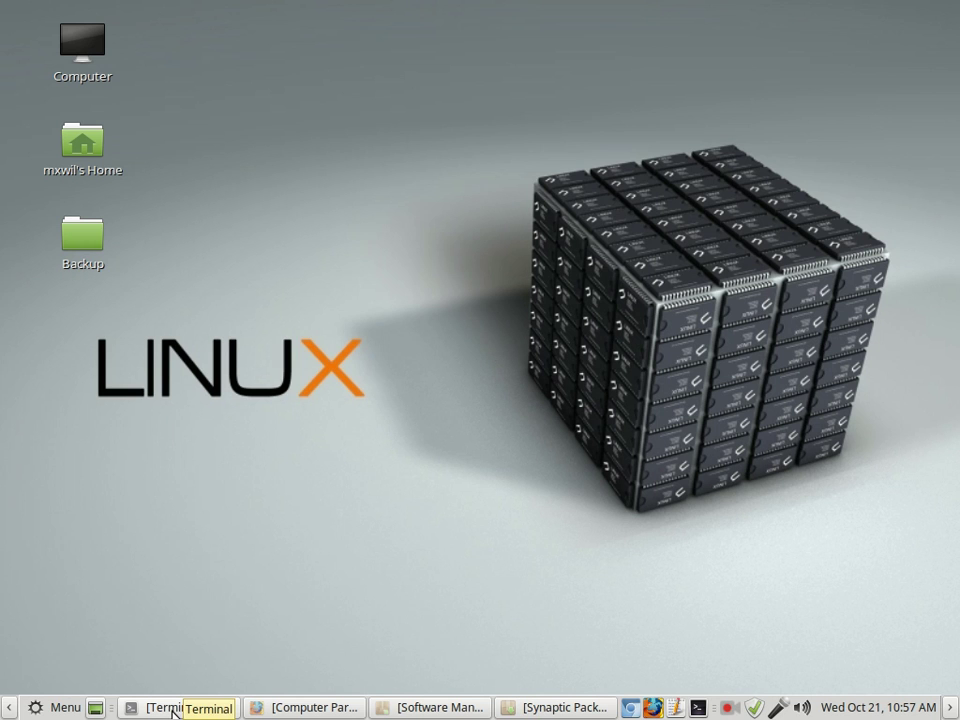
Bring the Terminal back and clear its screen
click(173, 711)
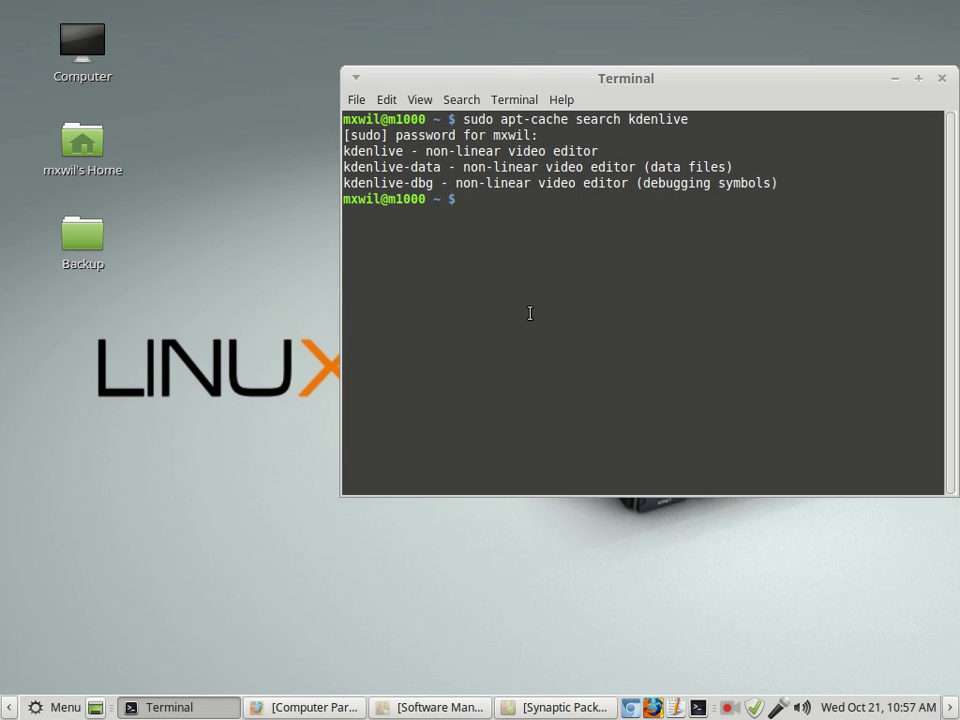
text(clear)
key(Return)
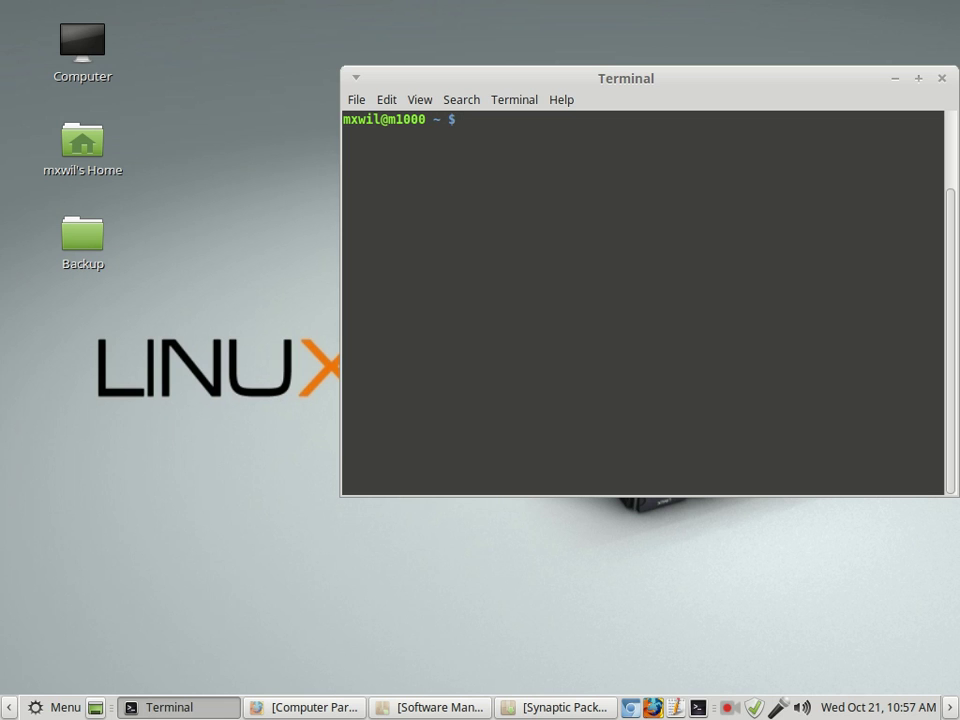
Run sudo apt-cache search kazam, entering the sudo password, to list the kazam package
text(sudo apt-ge)
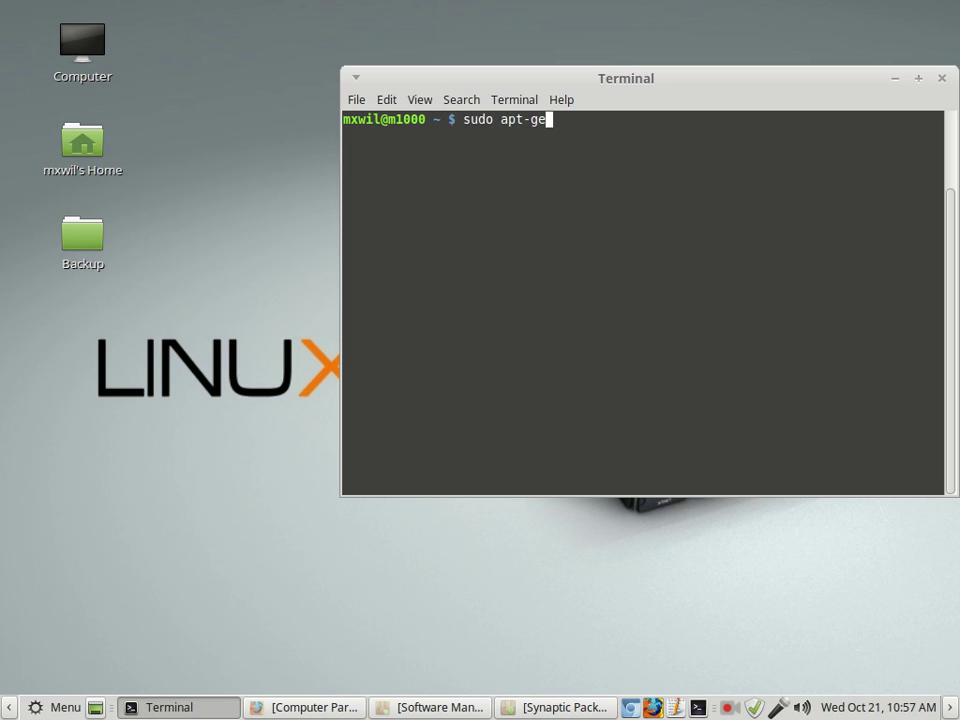
key(BackSpace)
key(BackSpace)
text(cache search )
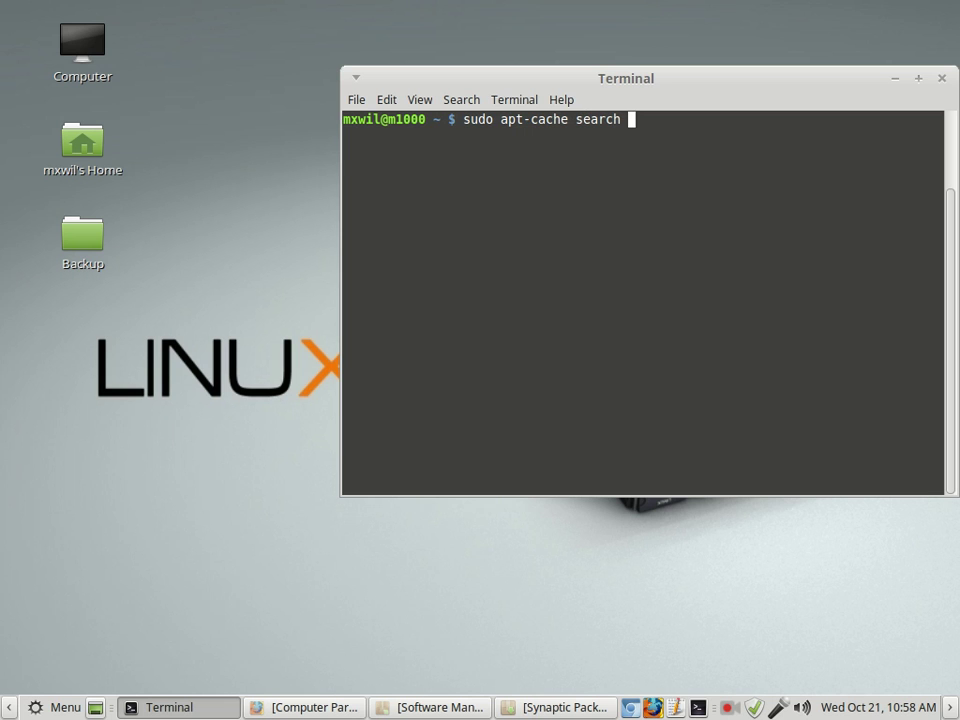
text(kazam)
key(Return)
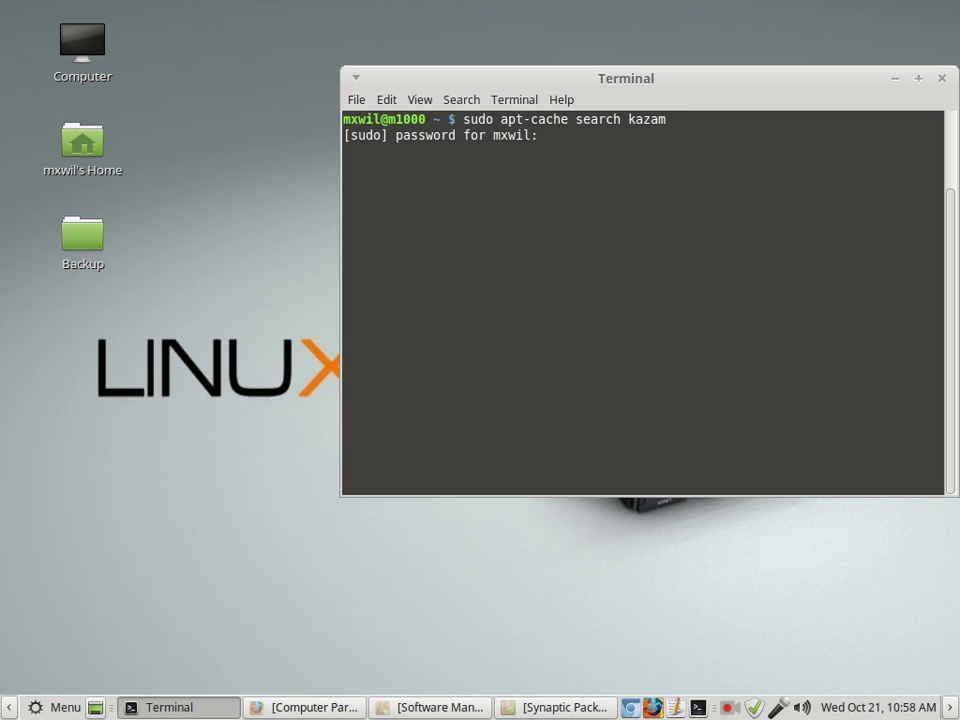
key(Return)
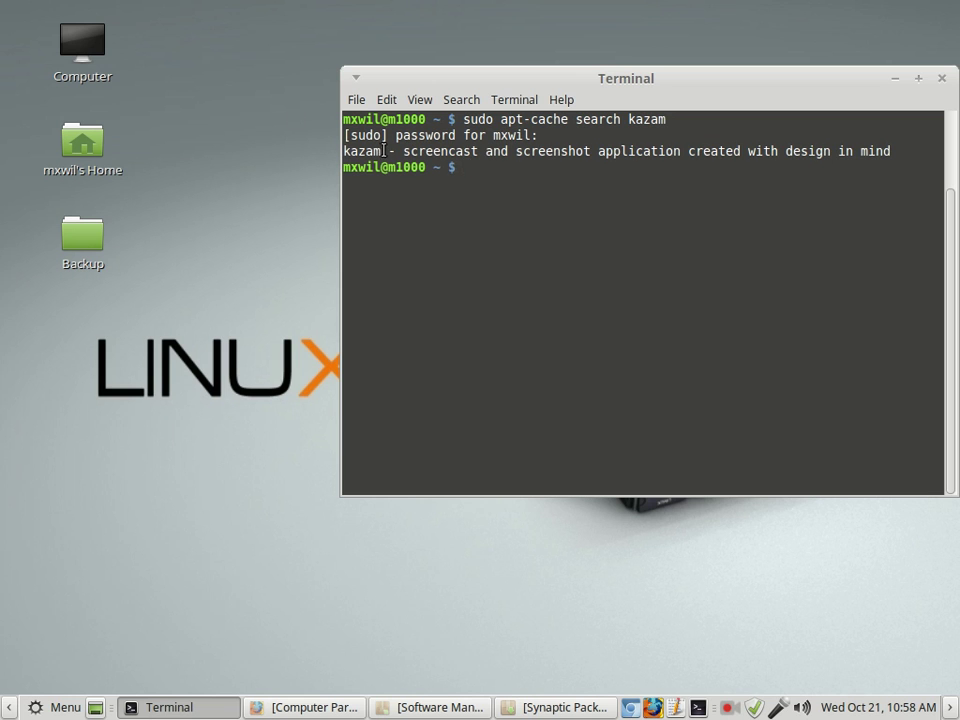
drag(350, 151, 530, 151)
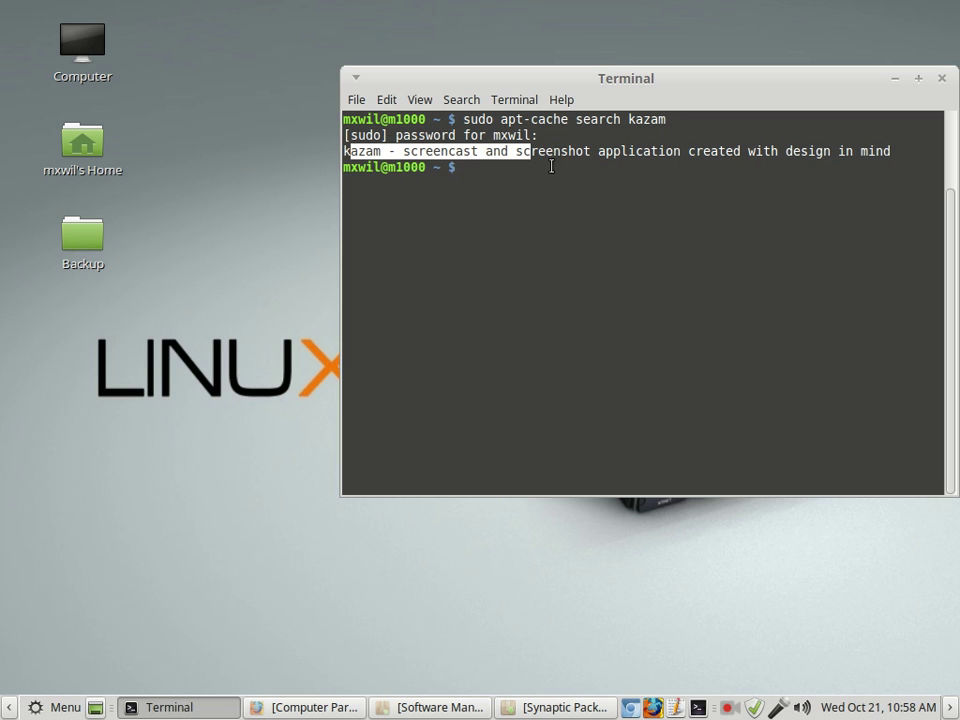
click(739, 192)
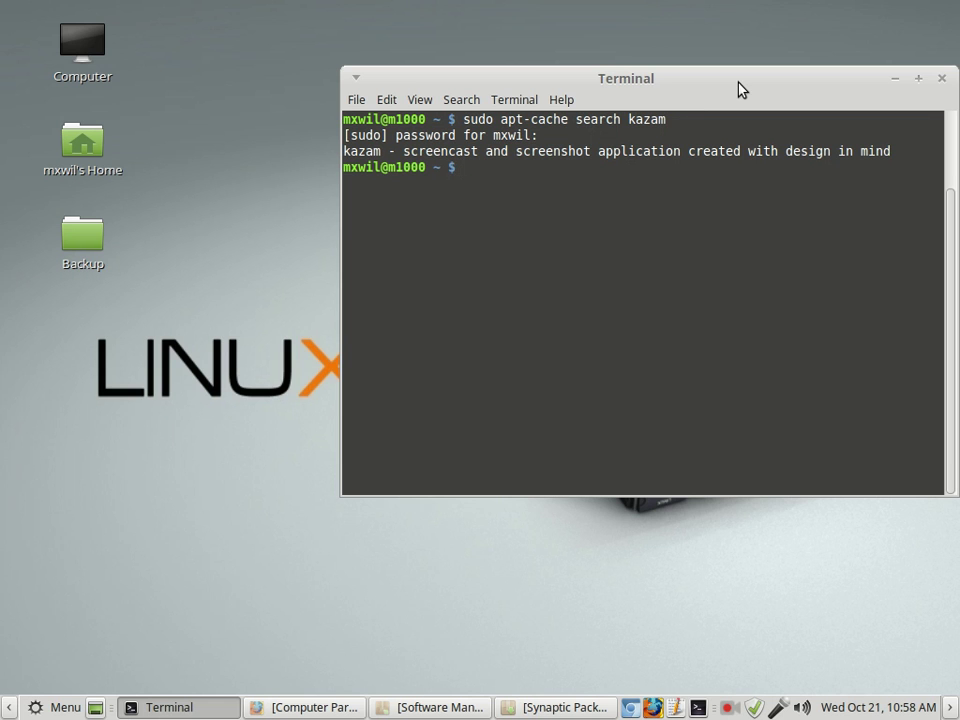
Type the command sudo apt-get install -y kazam in Terminal without running it
text(sudo apt-get install )
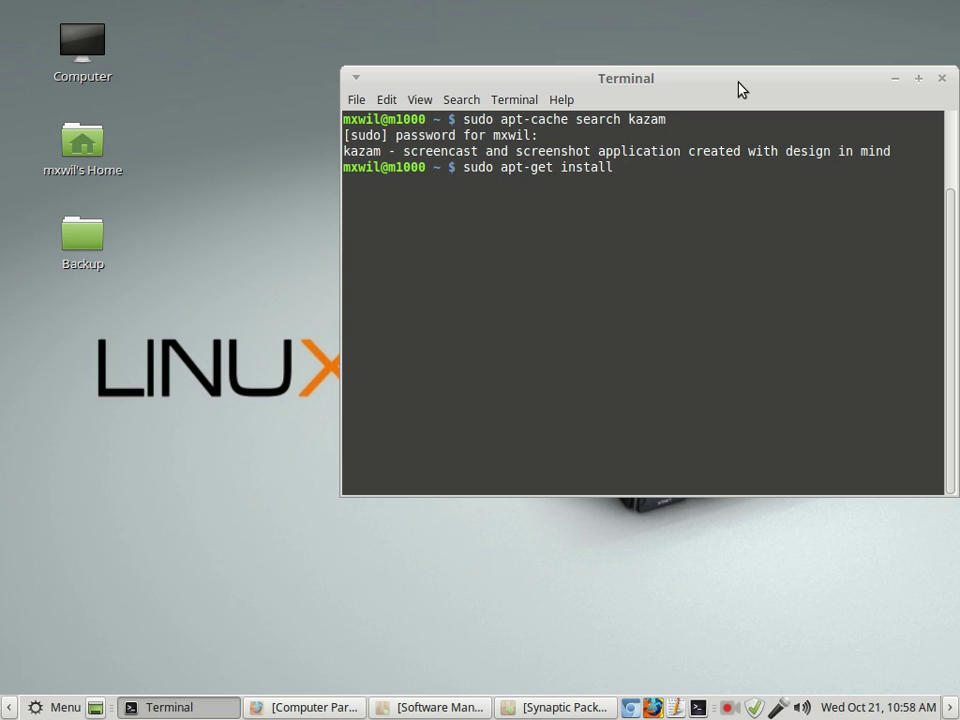
text(kazam)
key(Left)
key(Left)
key(Left)
key(Left)
key(Left)
text(-y)
key(Right)
key(Right)
key(Right)
key(Right)
key(Right)
Search Software Manager for kazam, go back to Categories, and minimise the window
click(896, 82)
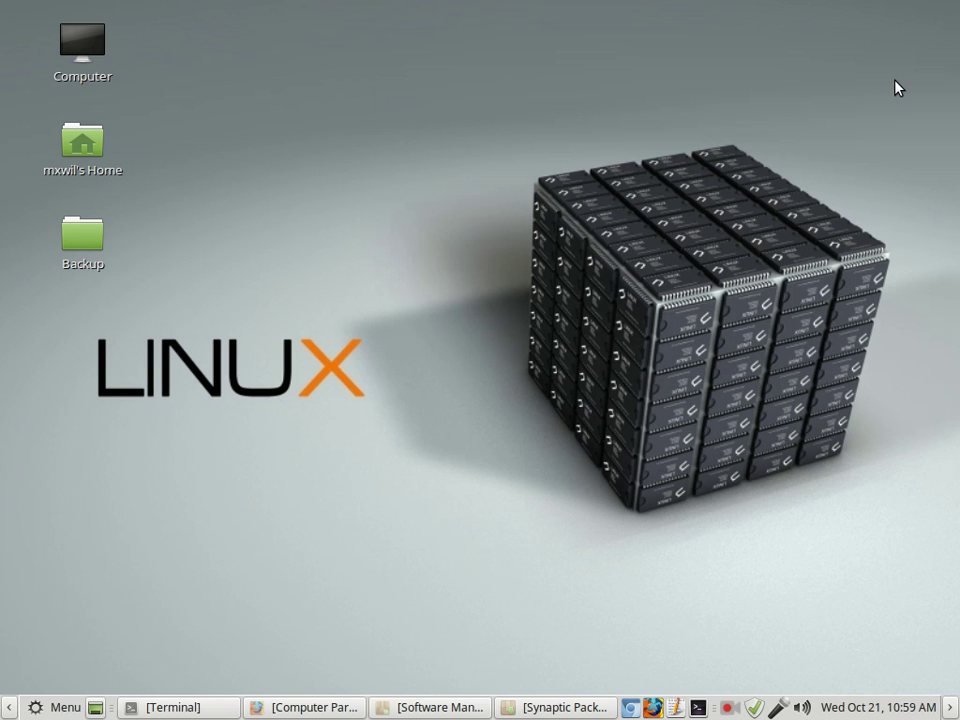
click(448, 709)
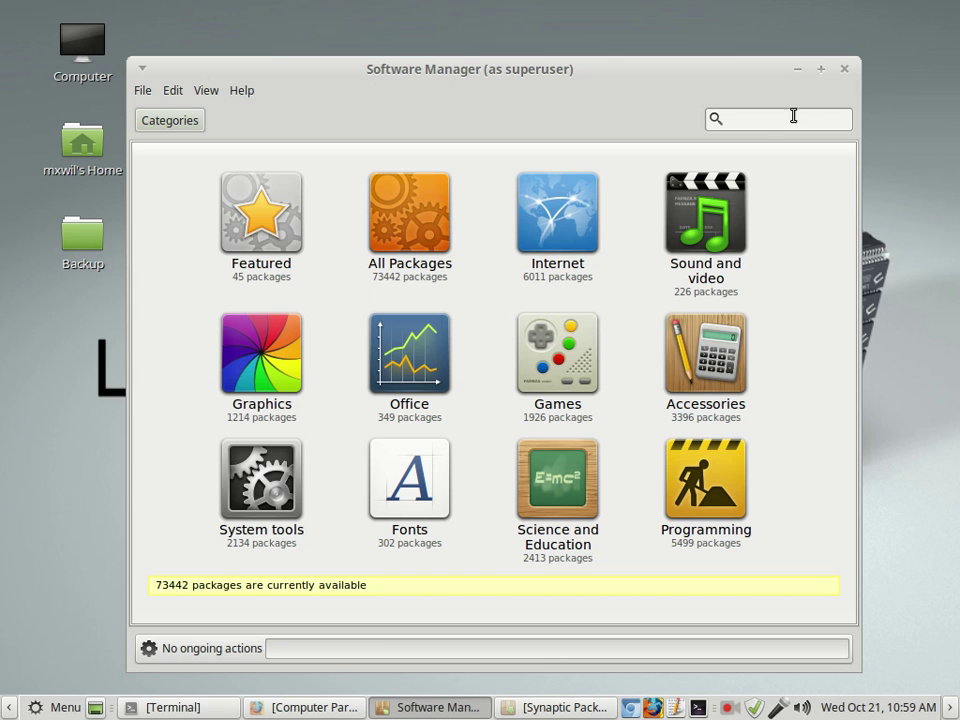
click(759, 119)
text(kazam)
key(Return)
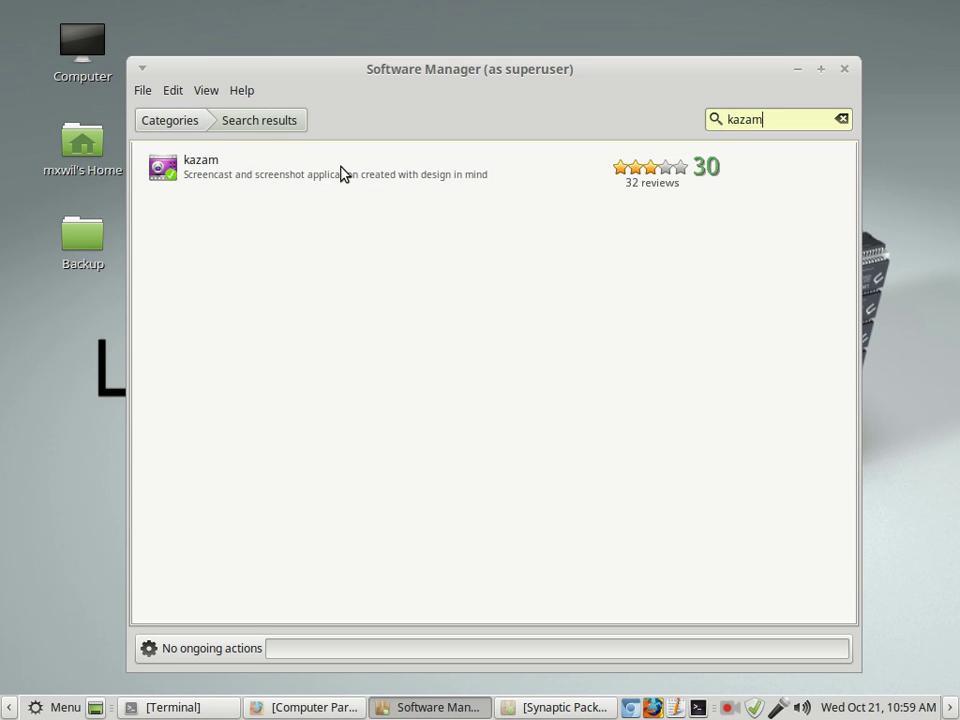
click(167, 121)
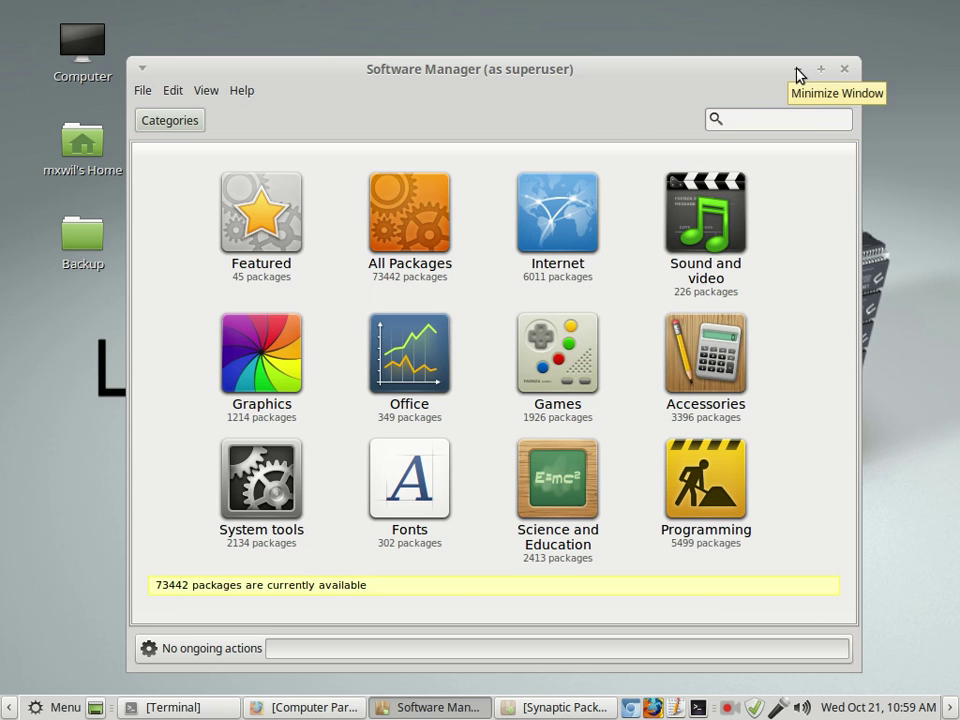
click(797, 70)
Quick-filter Synaptic for kazam to confirm version 1.4.4-1ubuntu0.1, then clear the filter
click(576, 708)
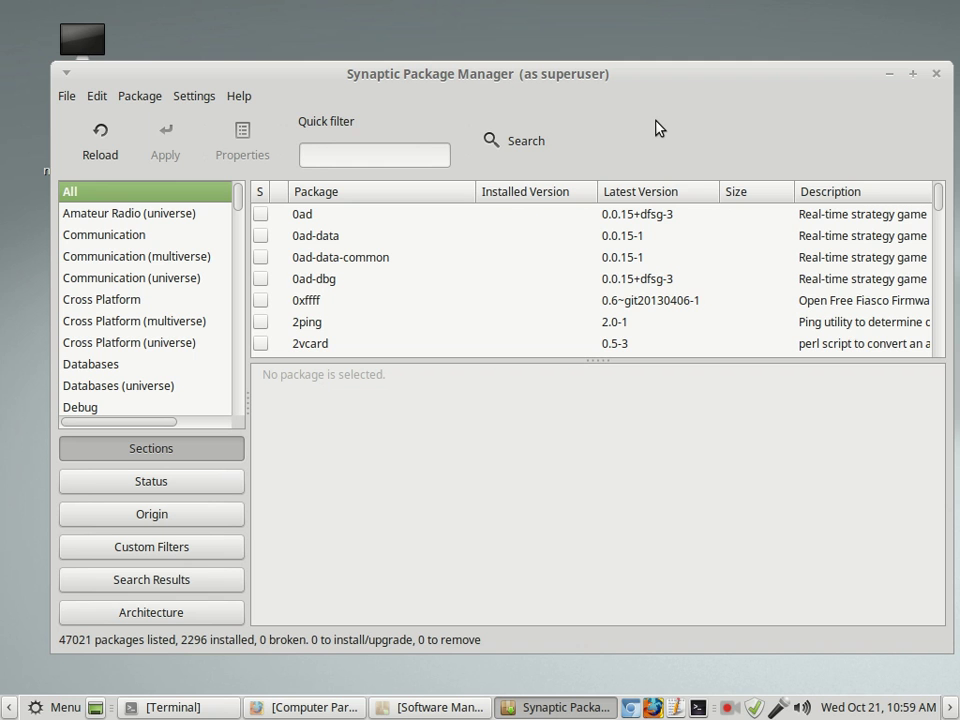
text(kazam)
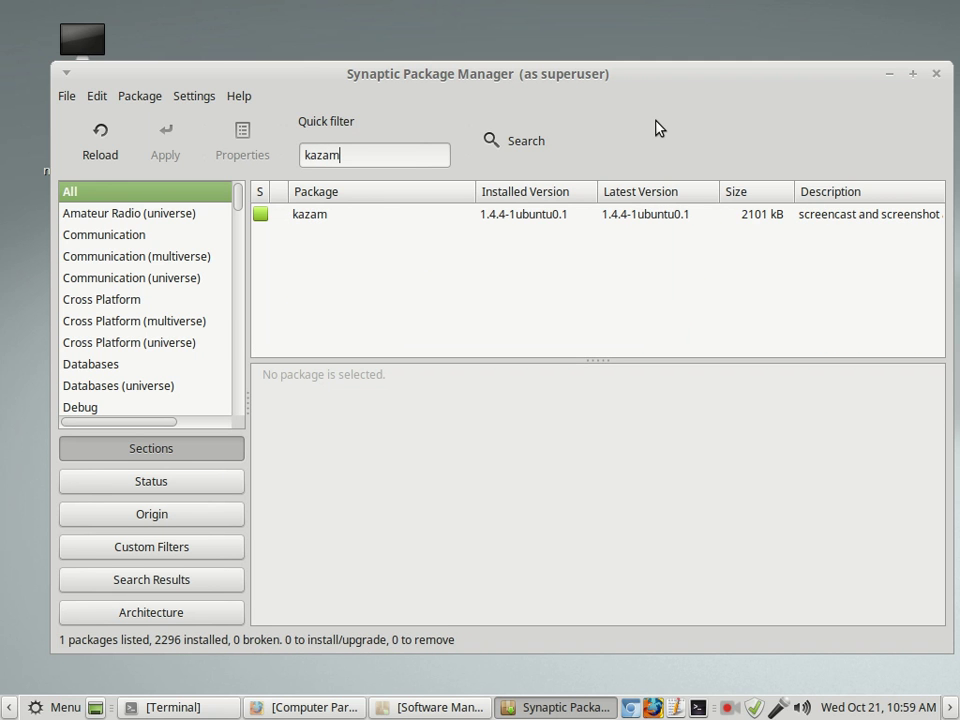
key(BackSpace)
key(BackSpace)
key(BackSpace)
key(BackSpace)
key(BackSpace)
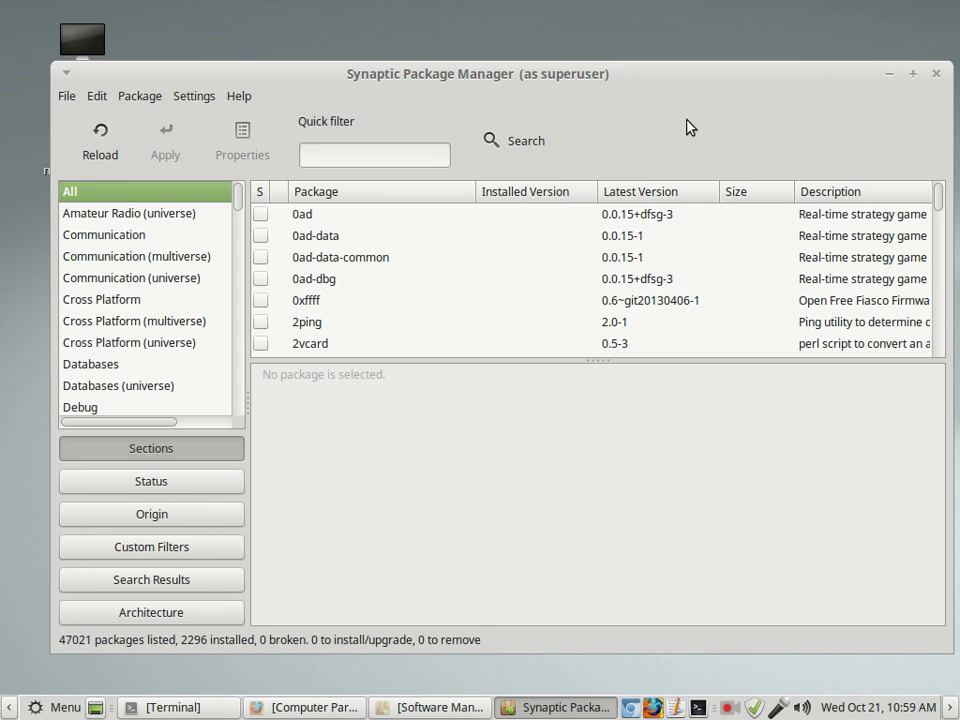
Minimise Synaptic and open the Linux Mint menu's Sound & Video category showing Kazam
click(887, 74)
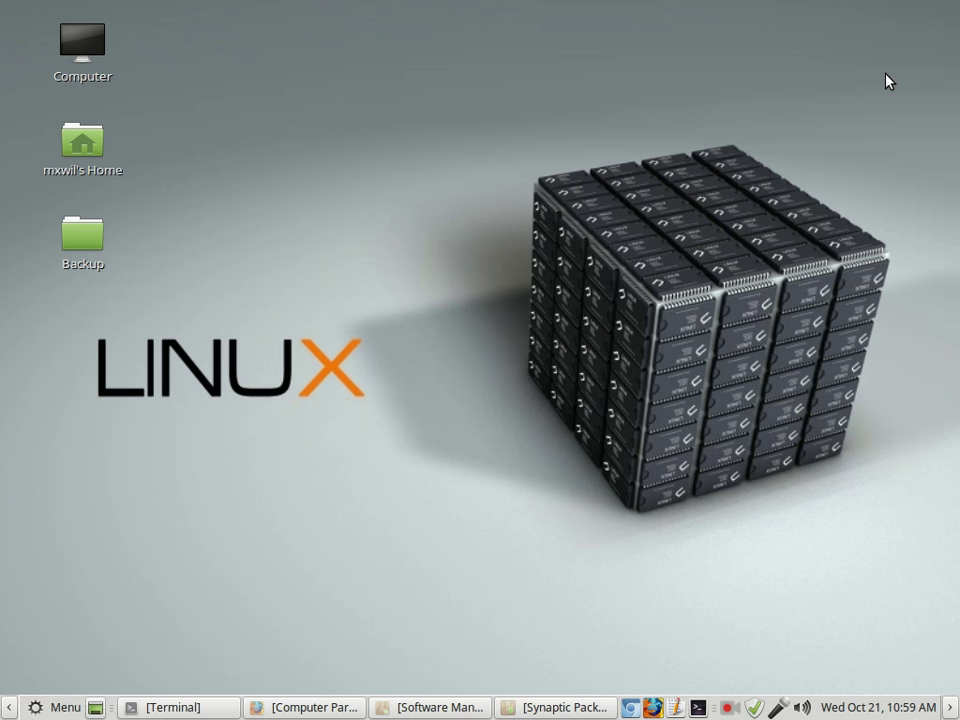
click(36, 708)
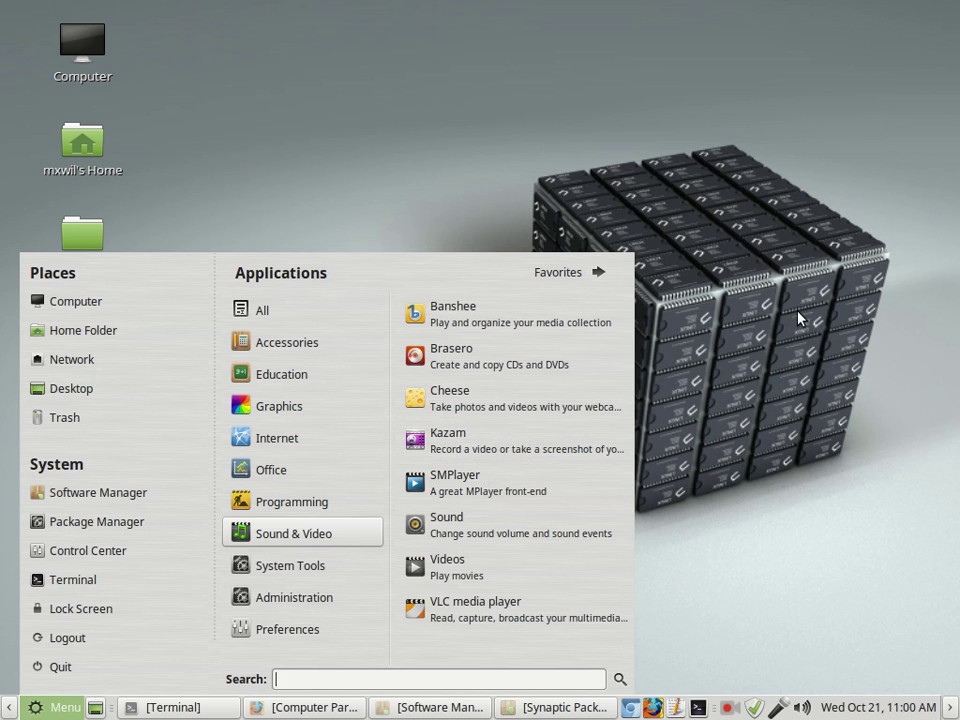
click(770, 338)
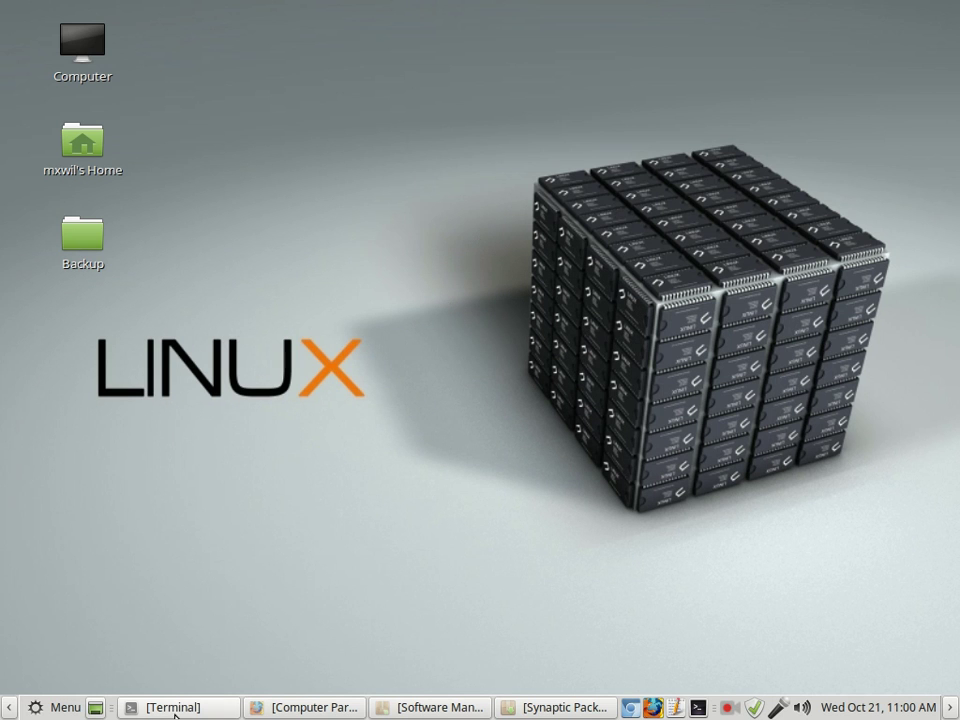
click(37, 707)
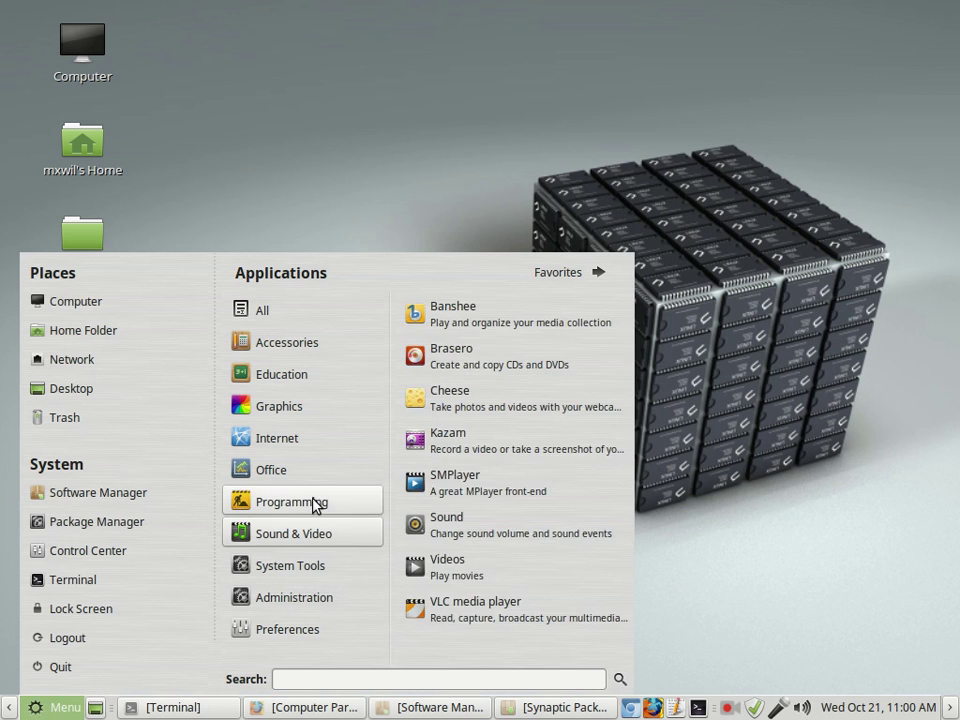
Launch Kazam from the Sound & Video menu
click(521, 450)
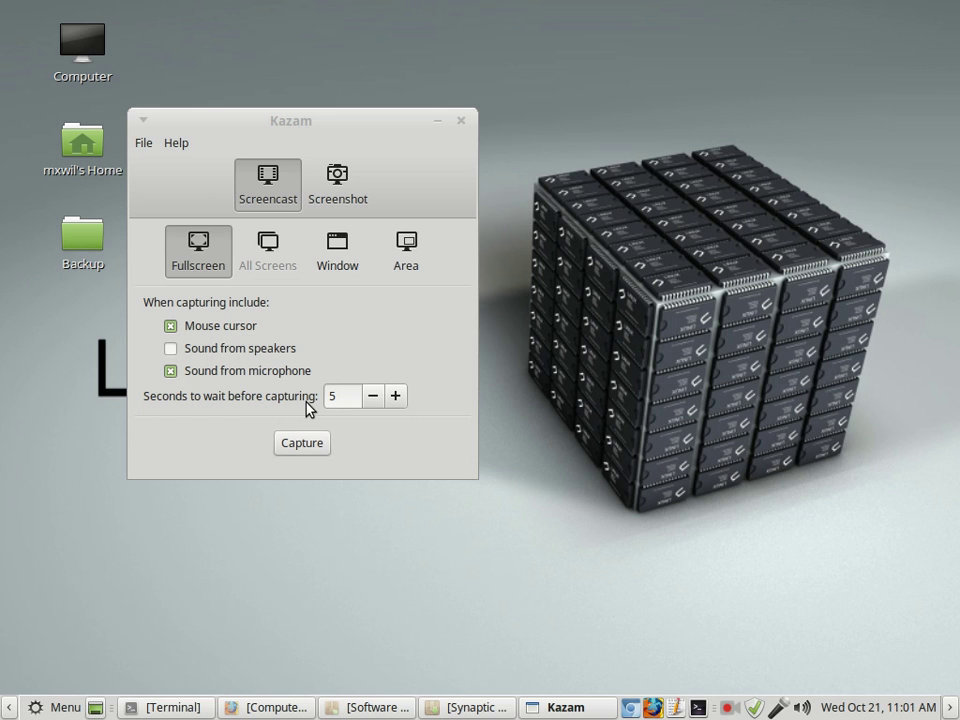
click(349, 198)
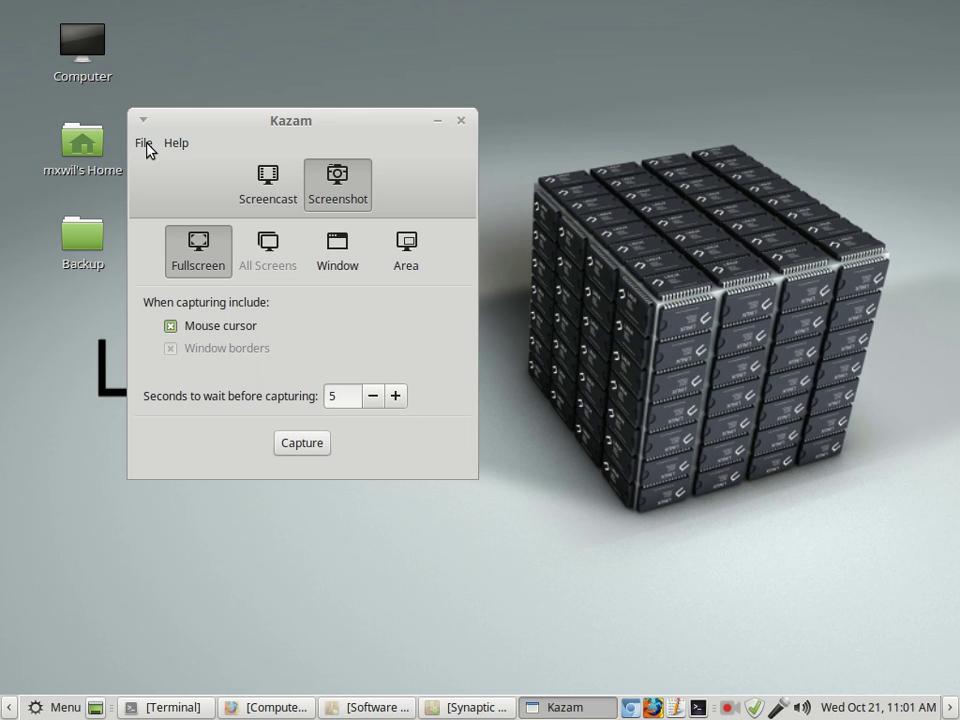
click(146, 146)
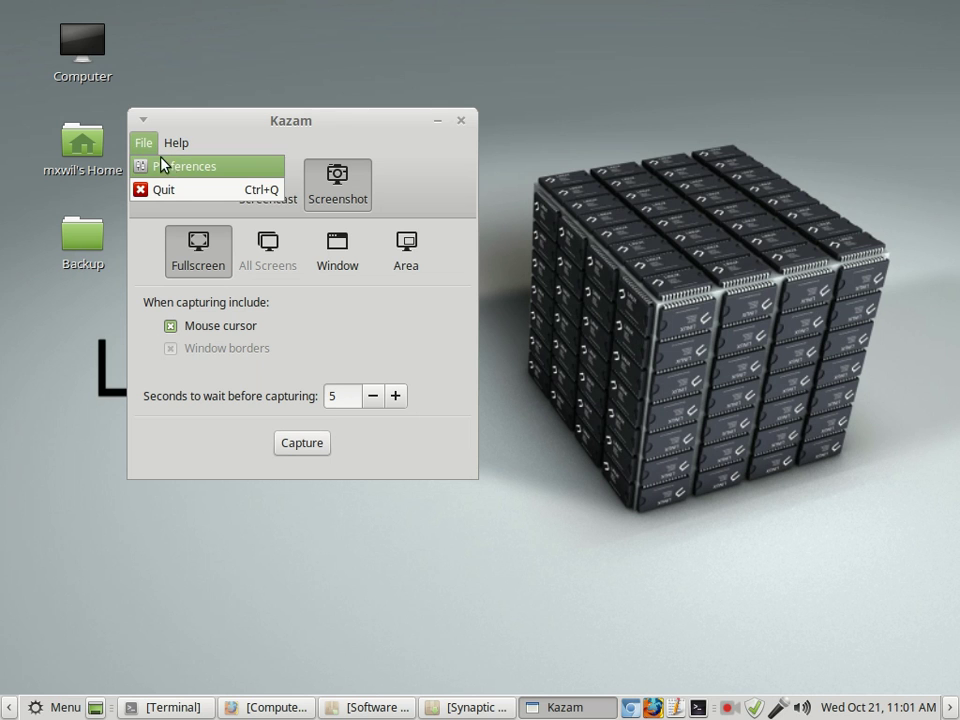
click(169, 167)
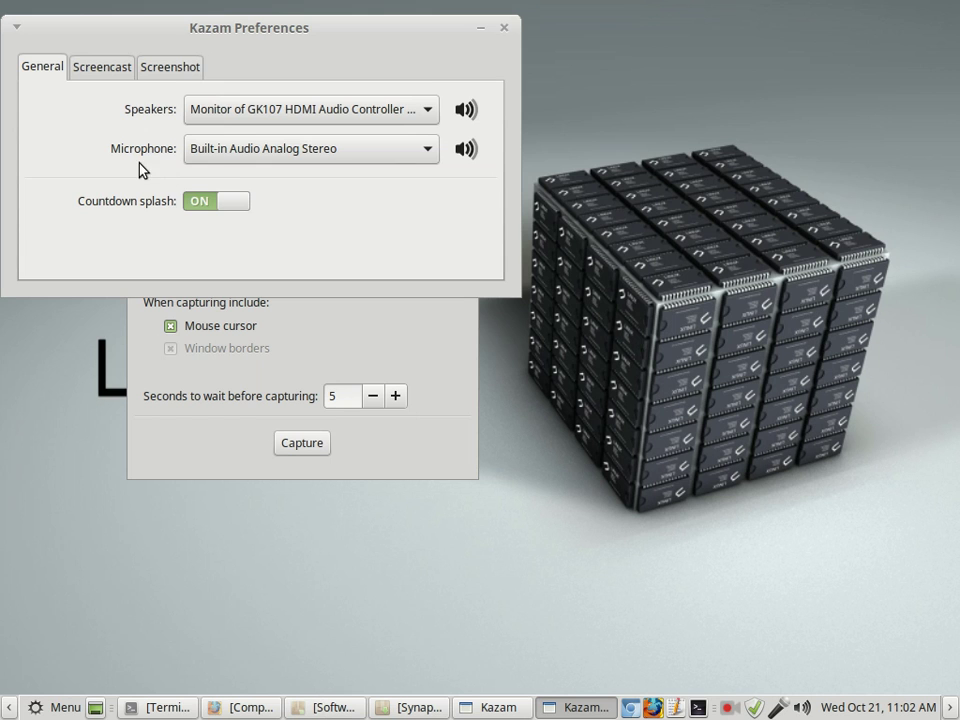
click(172, 70)
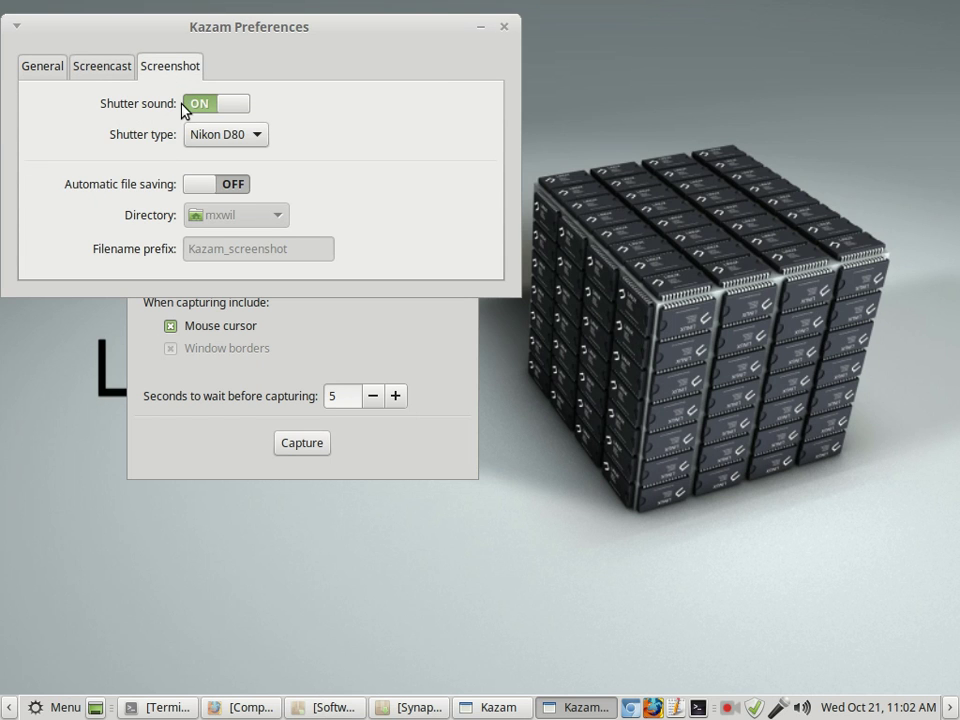
click(258, 135)
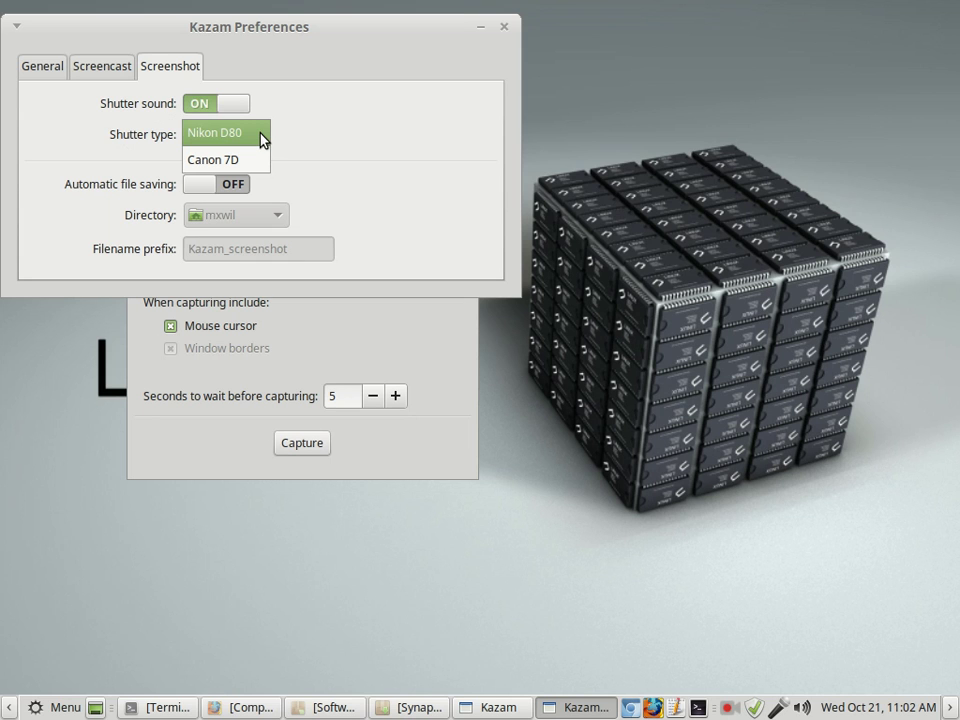
click(262, 140)
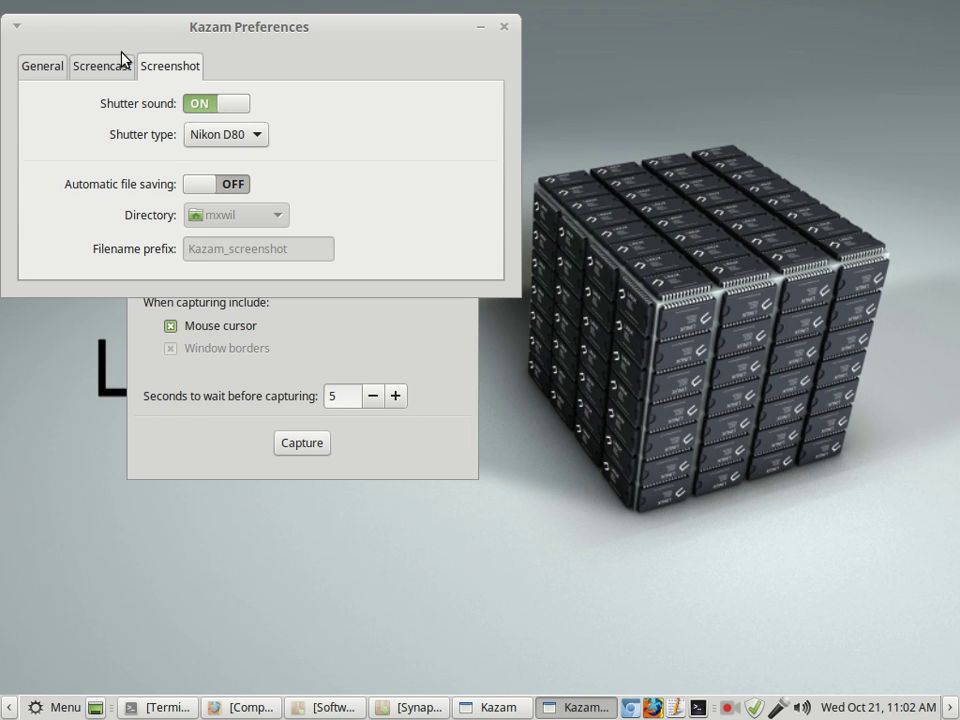
Close Preferences, switch Kazam to screencast mode, and reopen Preferences from the File menu
click(504, 28)
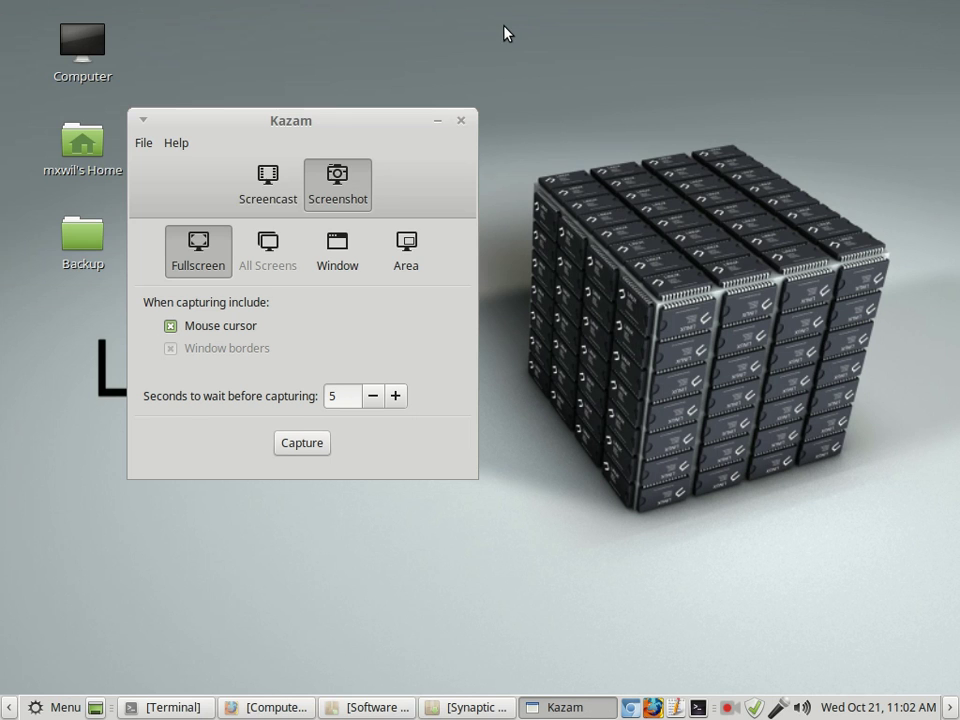
click(269, 185)
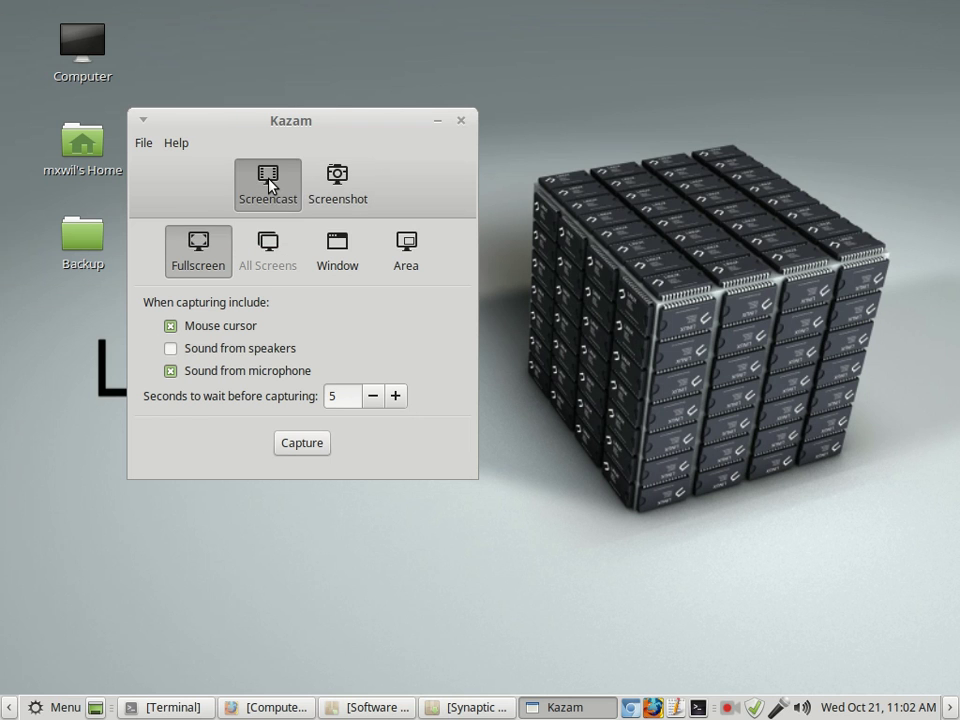
click(143, 146)
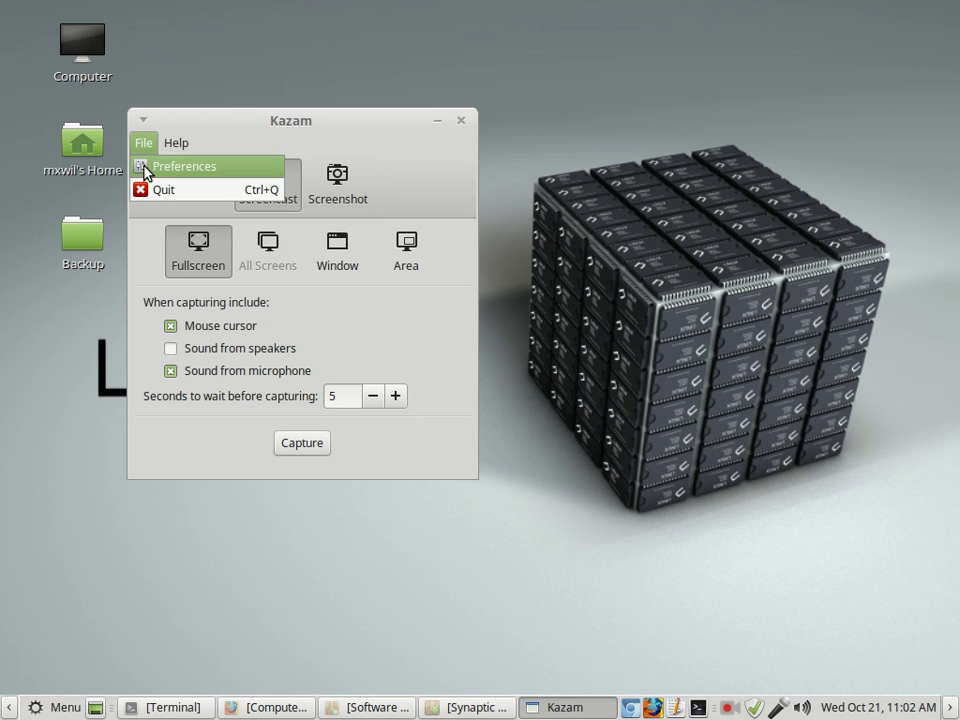
click(146, 172)
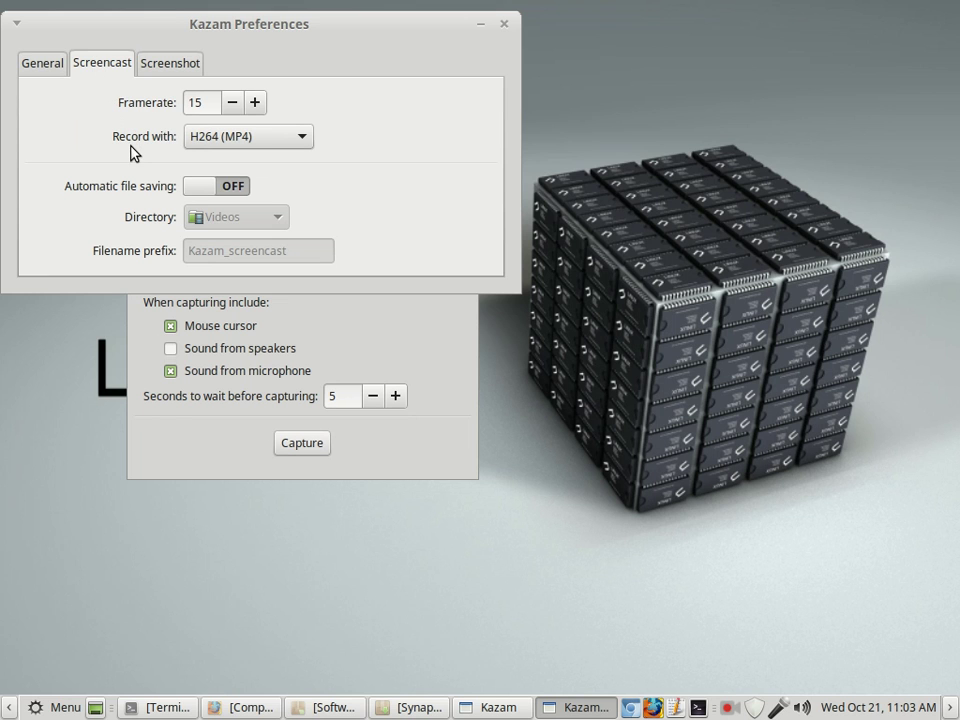
click(303, 139)
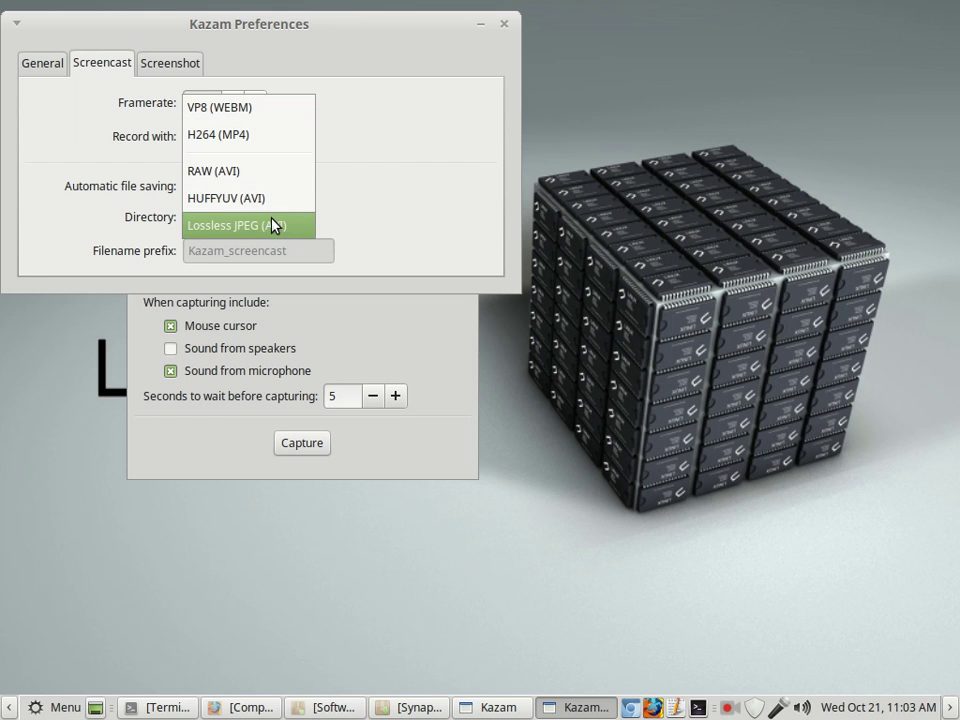
click(262, 136)
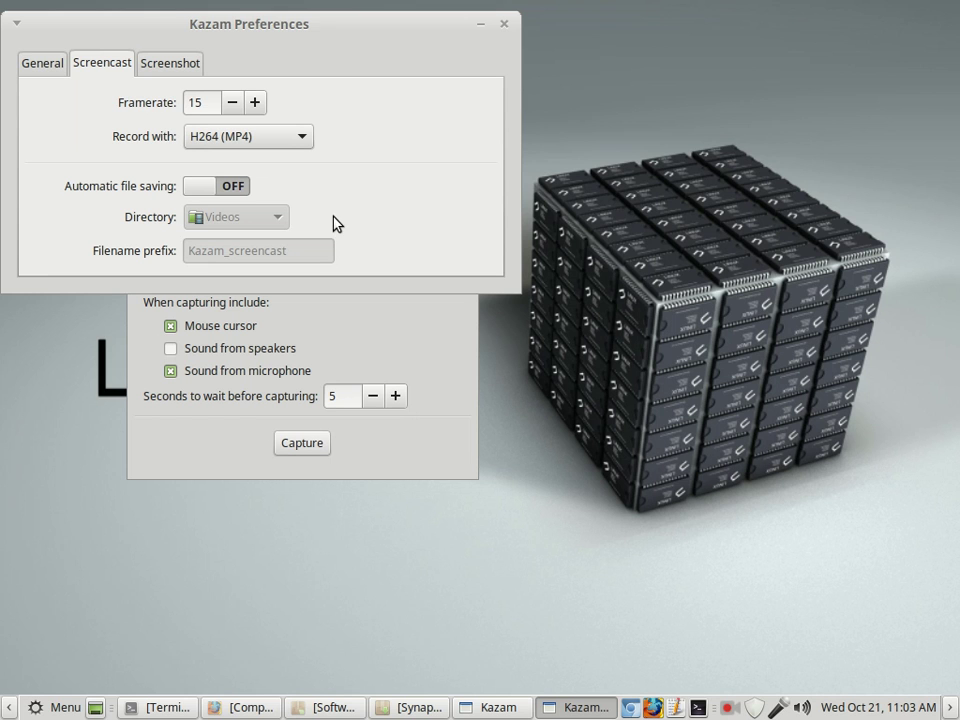
click(47, 70)
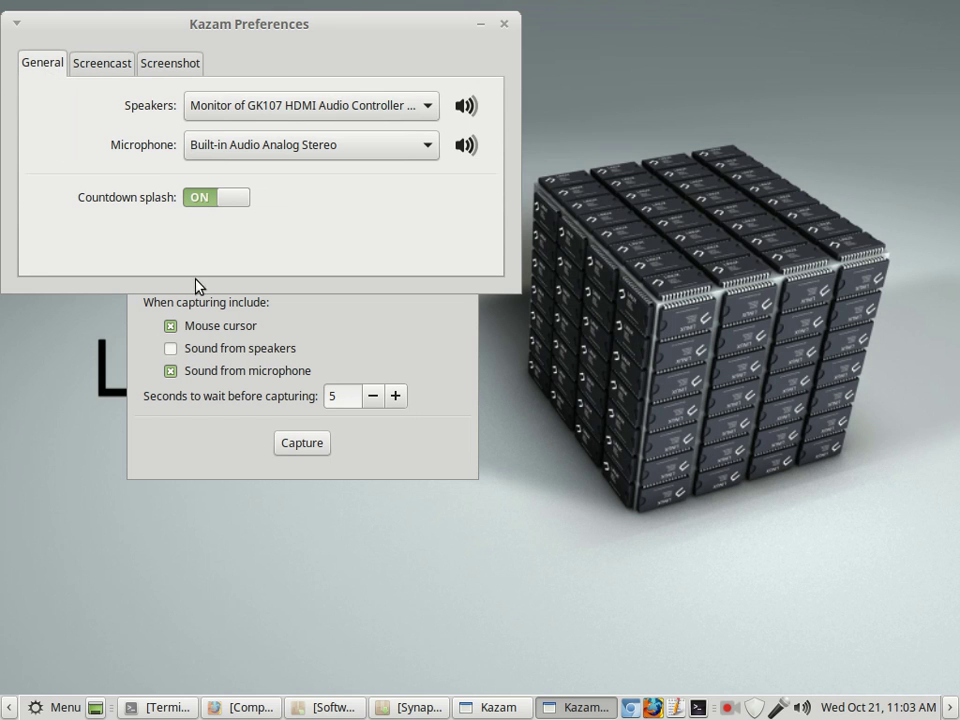
Close Kazam's Preferences window and minimise the Kazam capture window
click(504, 27)
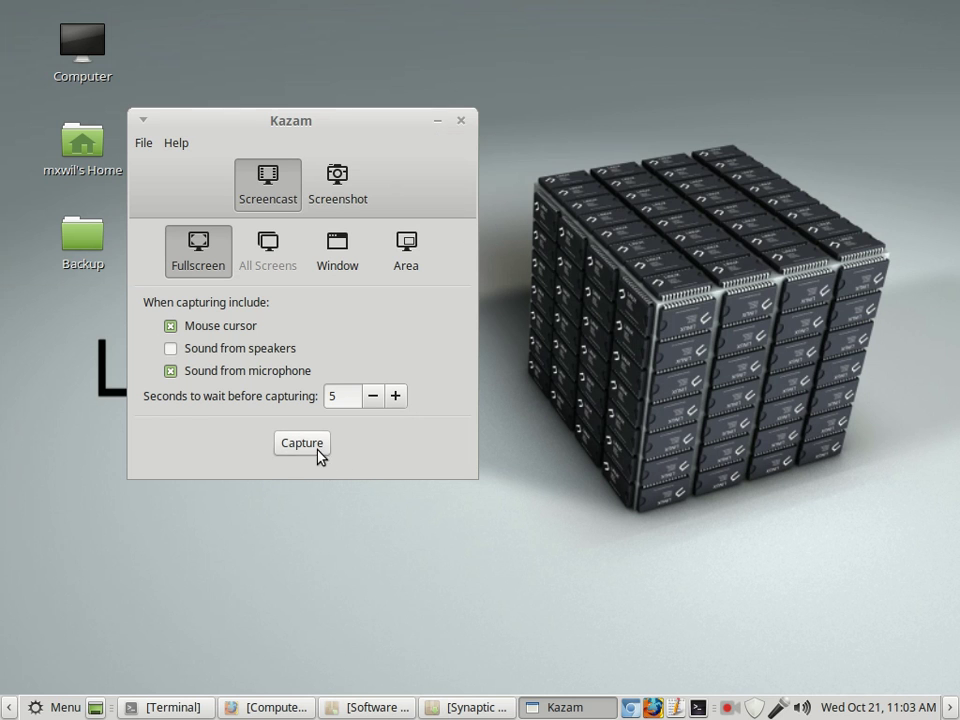
click(438, 121)
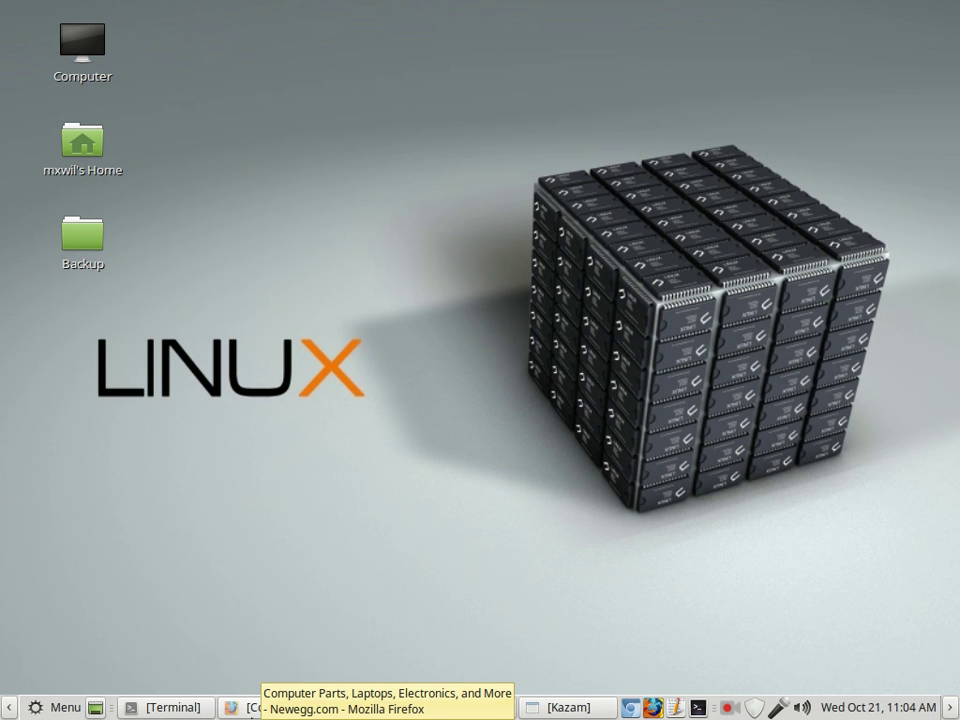
Restore Firefox, alternate between the Newegg and TigerDirect tabs, then show Kazam's Ubuntu Apps page
click(252, 710)
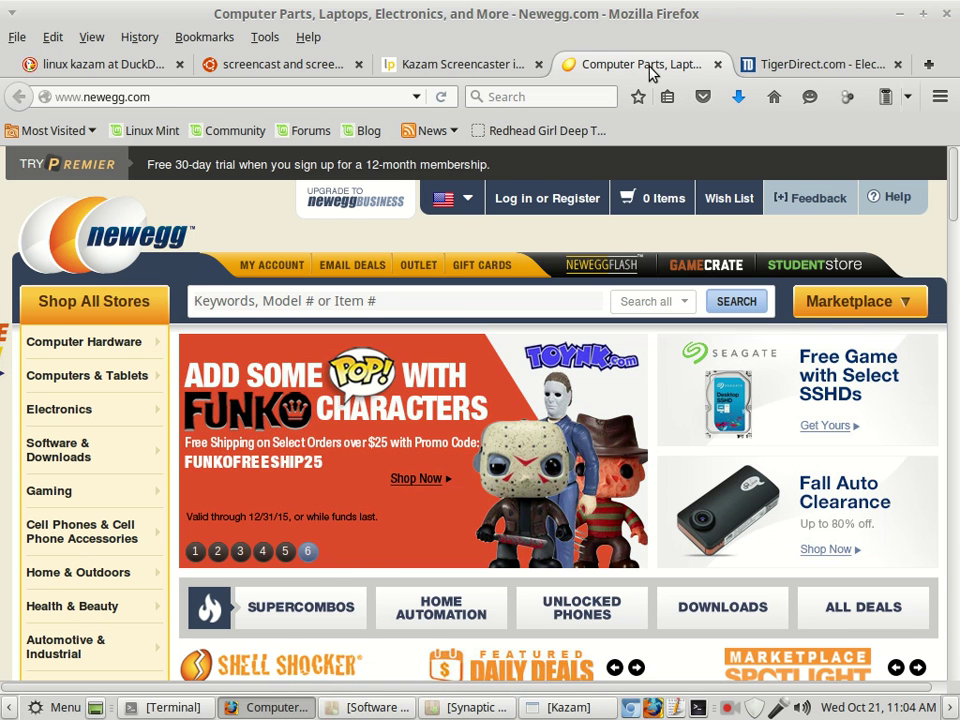
click(822, 68)
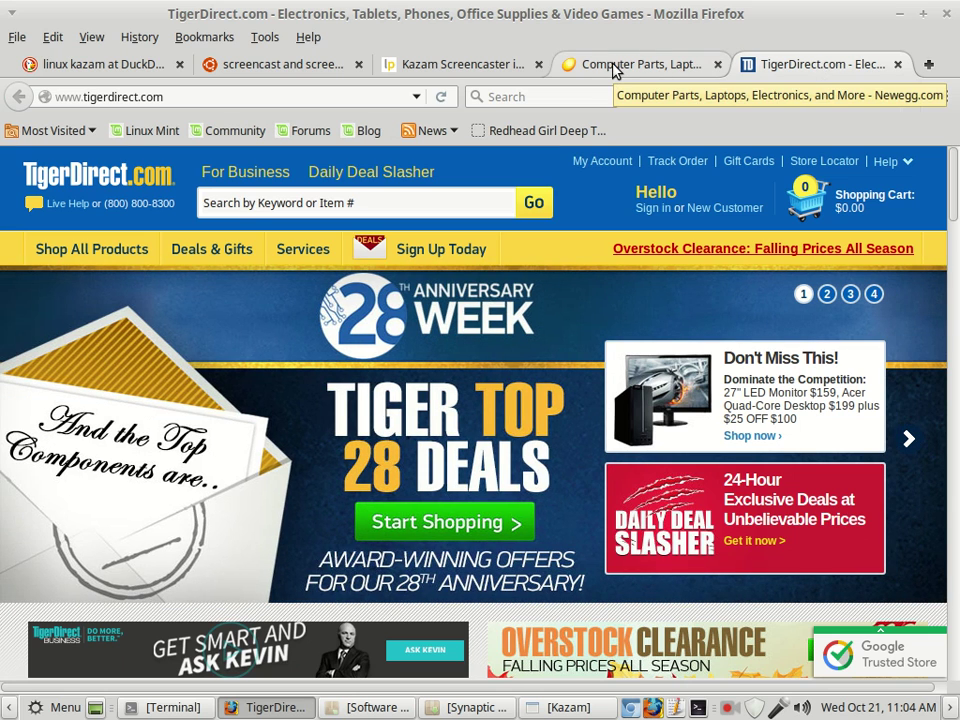
click(615, 70)
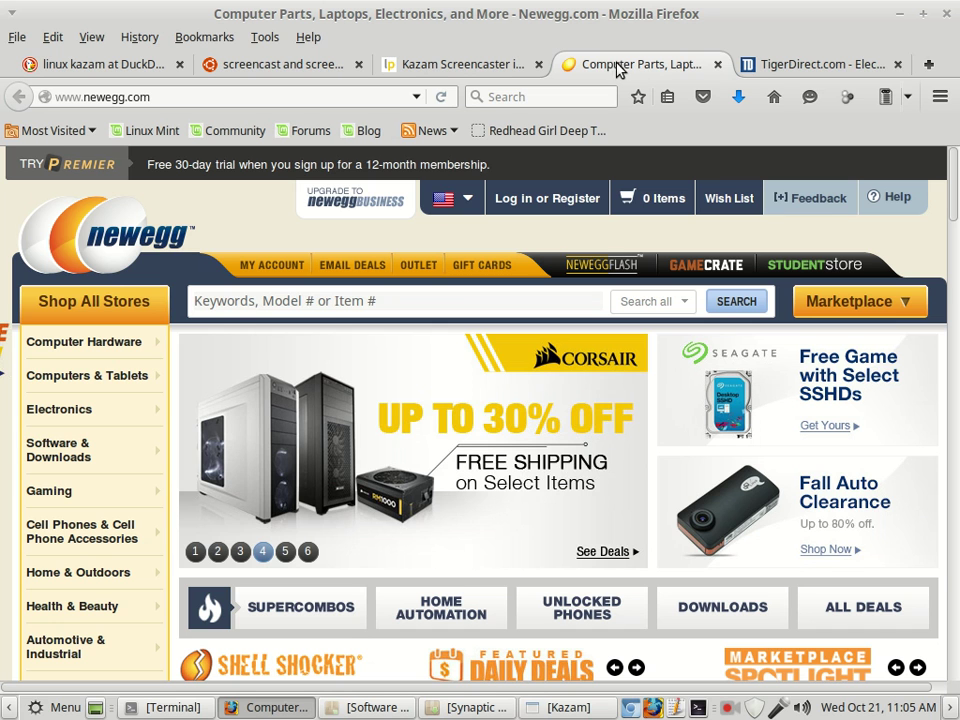
click(835, 70)
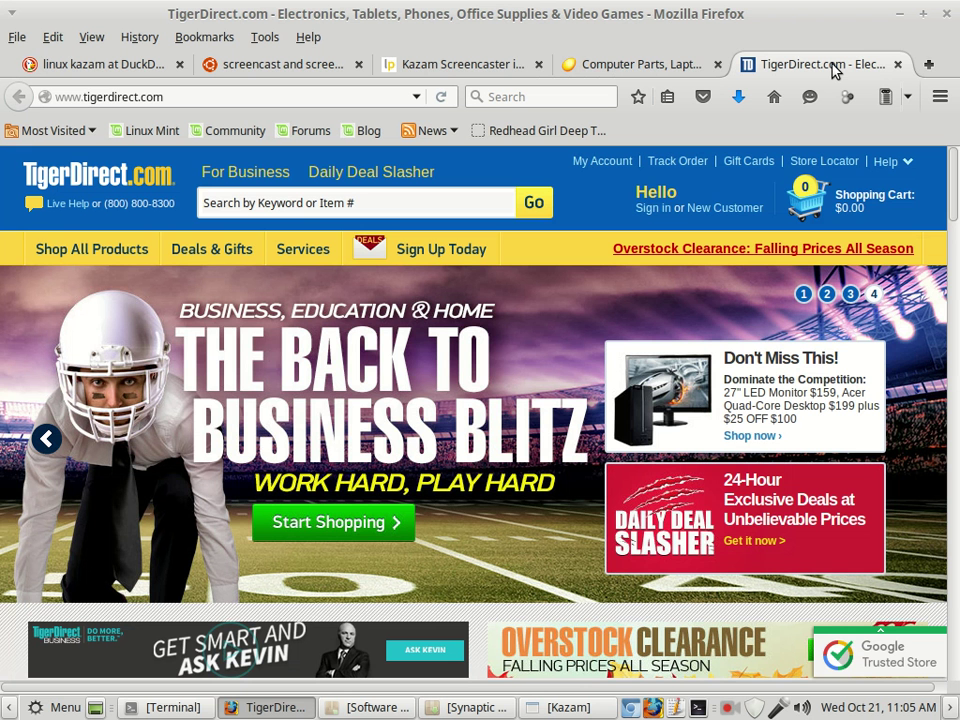
click(648, 66)
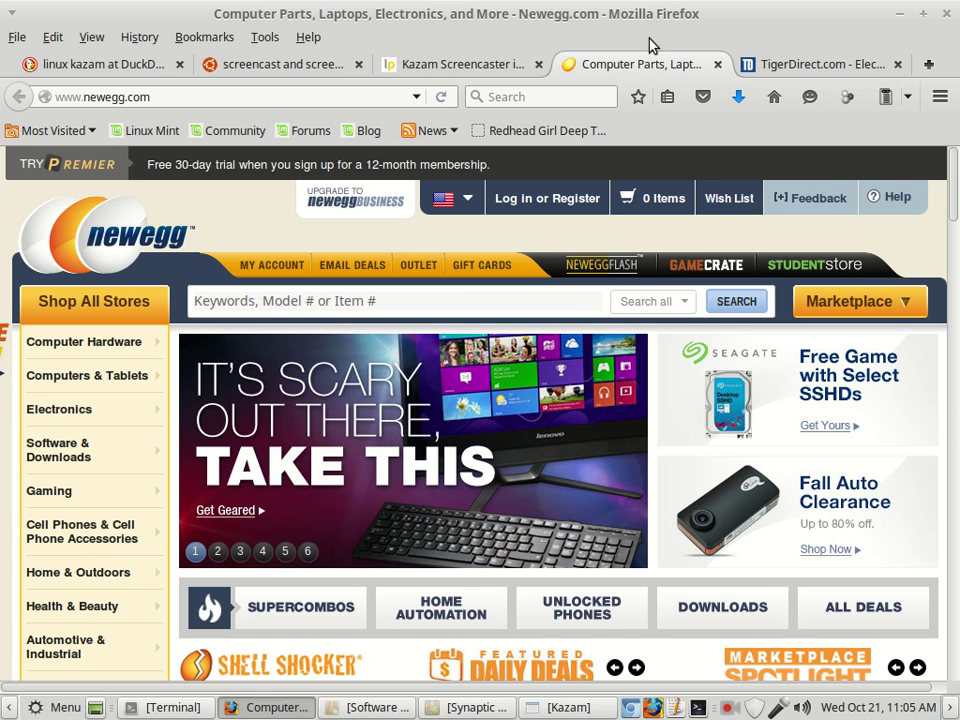
click(257, 66)
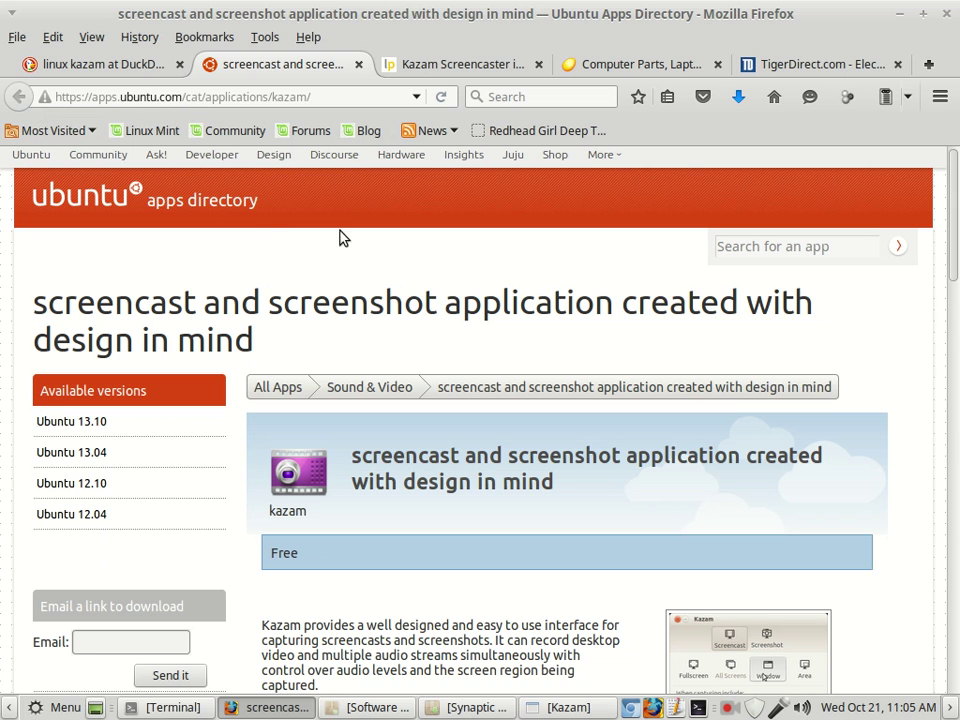
scroll(664, 306, down, 2)
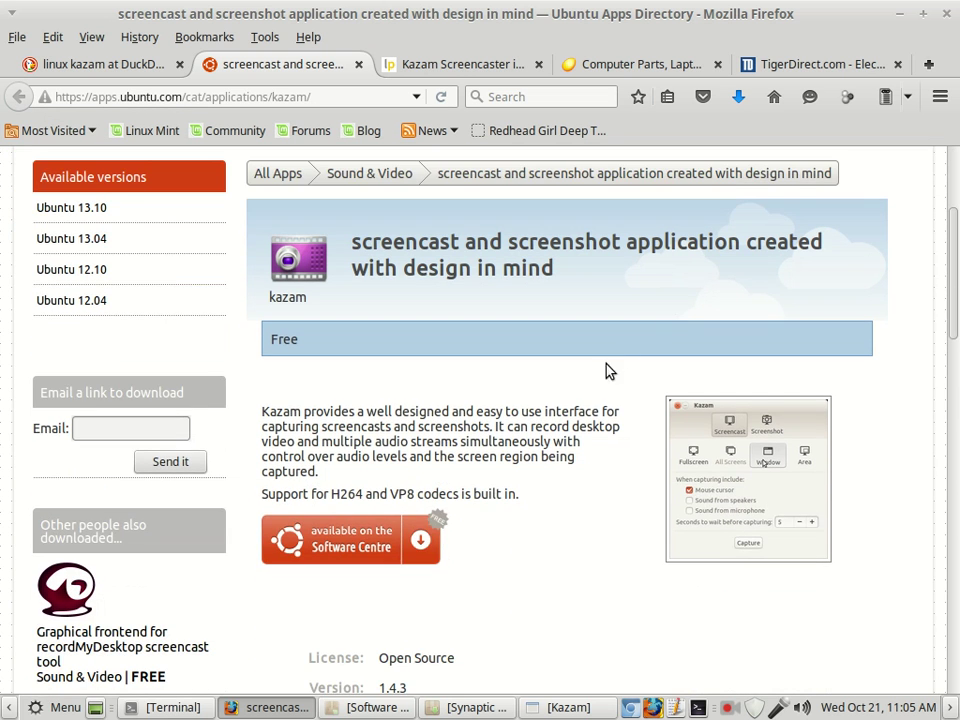
scroll(590, 400, up, 3)
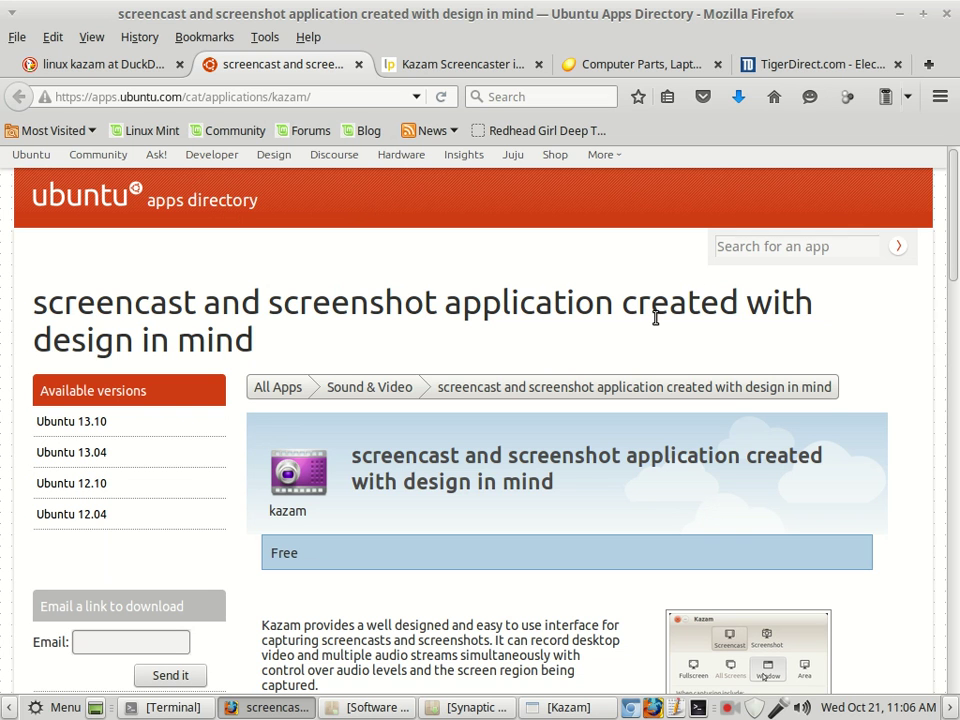
Show Kazam's launchpad.net/kazam project page, checking its address and scrolling through it
click(447, 64)
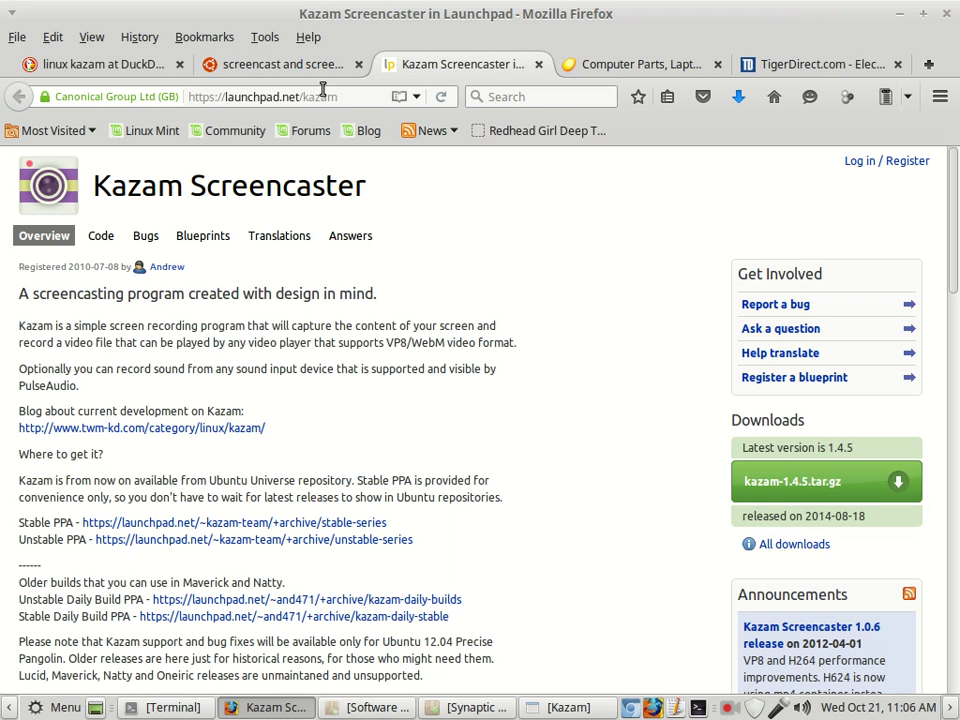
click(359, 97)
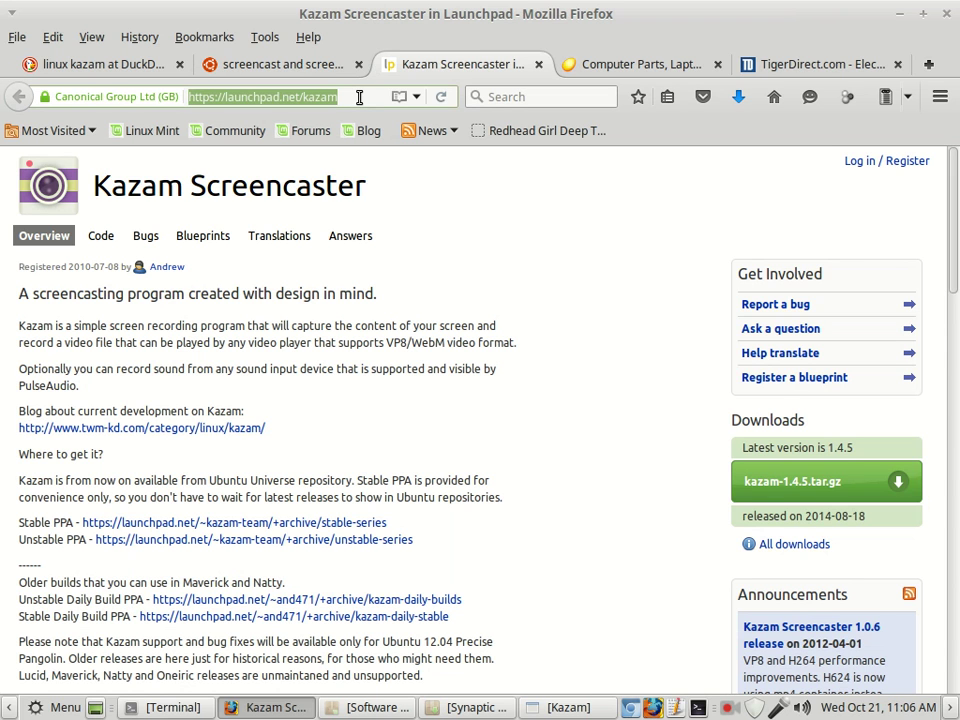
click(359, 97)
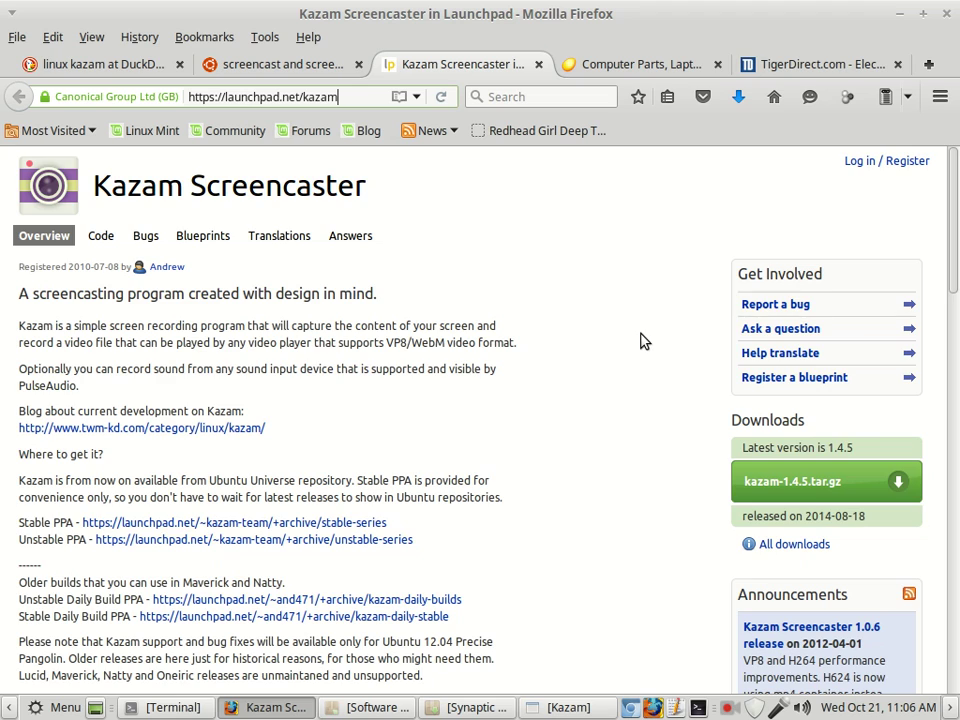
scroll(643, 341, down, 5)
scroll(643, 341, up, 5)
Minimise the Firefox window to reveal the Linux Mint desktop
click(903, 20)
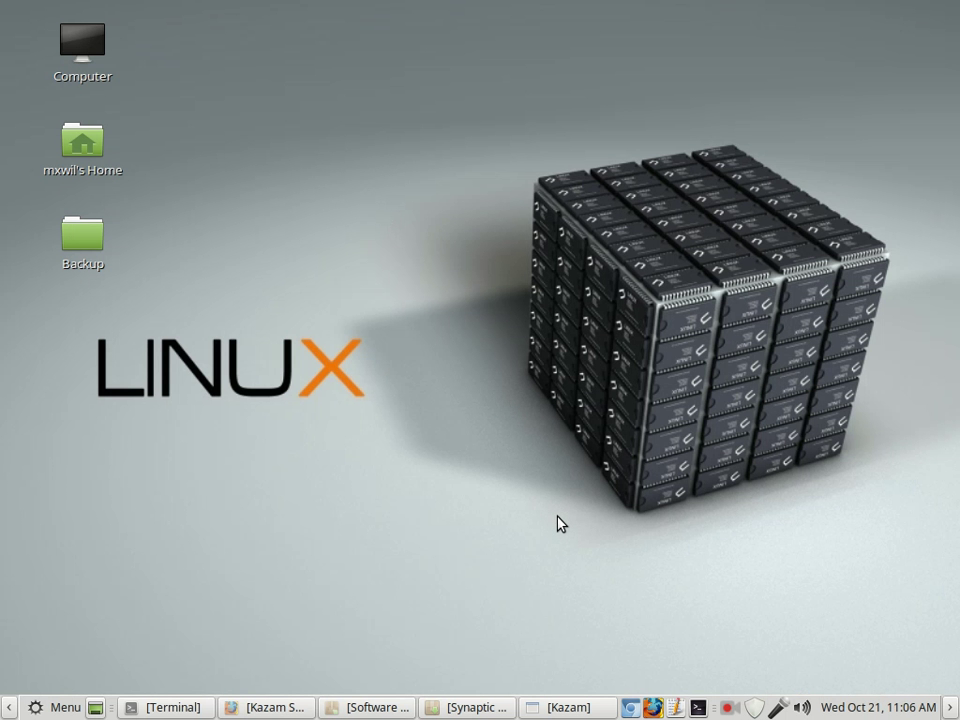